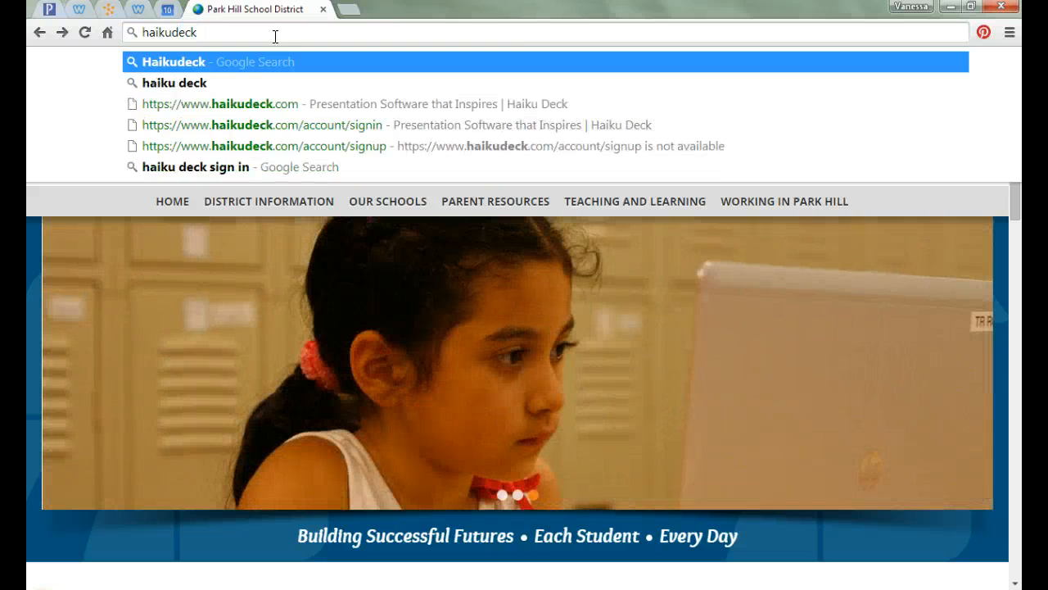
Find the Haiku Deck website with a Google search for Haikudeck and open its sign-in page
{"action": "key", "text": "Return"}
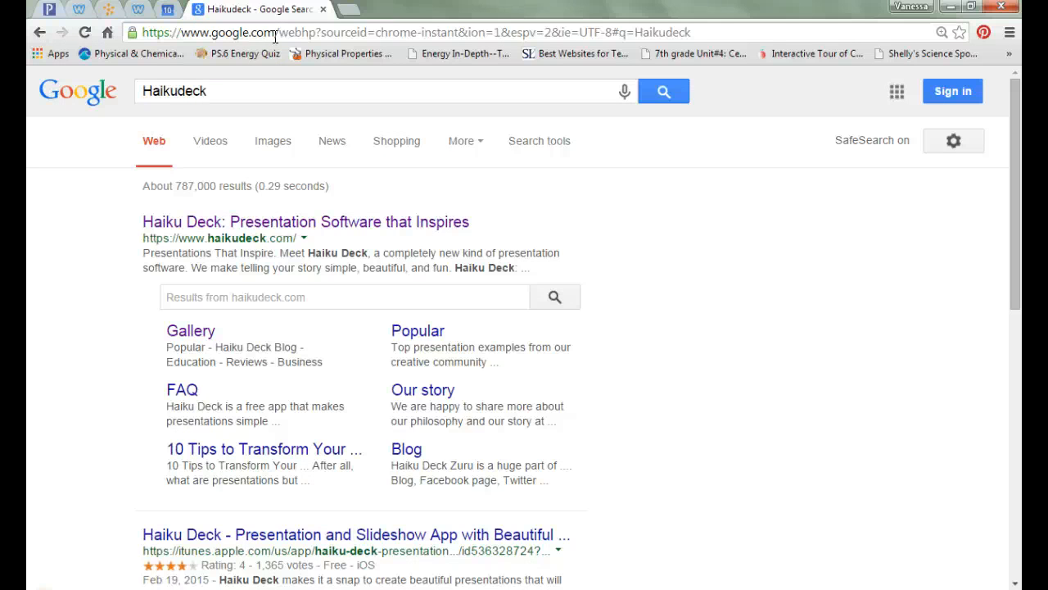
{"action": "left_click", "coordinate": [310, 229]}
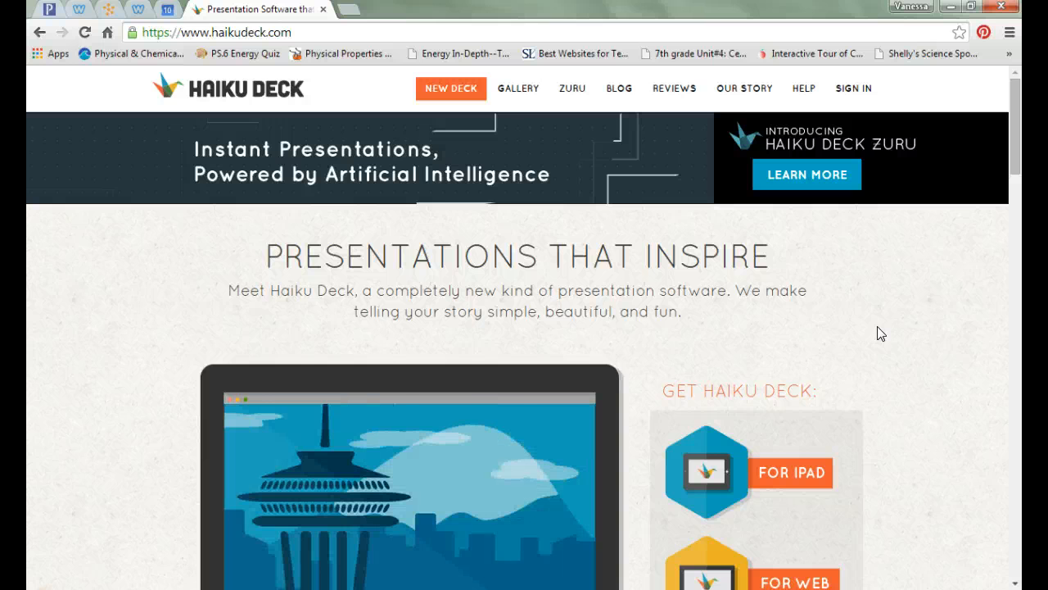
{"action": "left_click", "coordinate": [860, 90]}
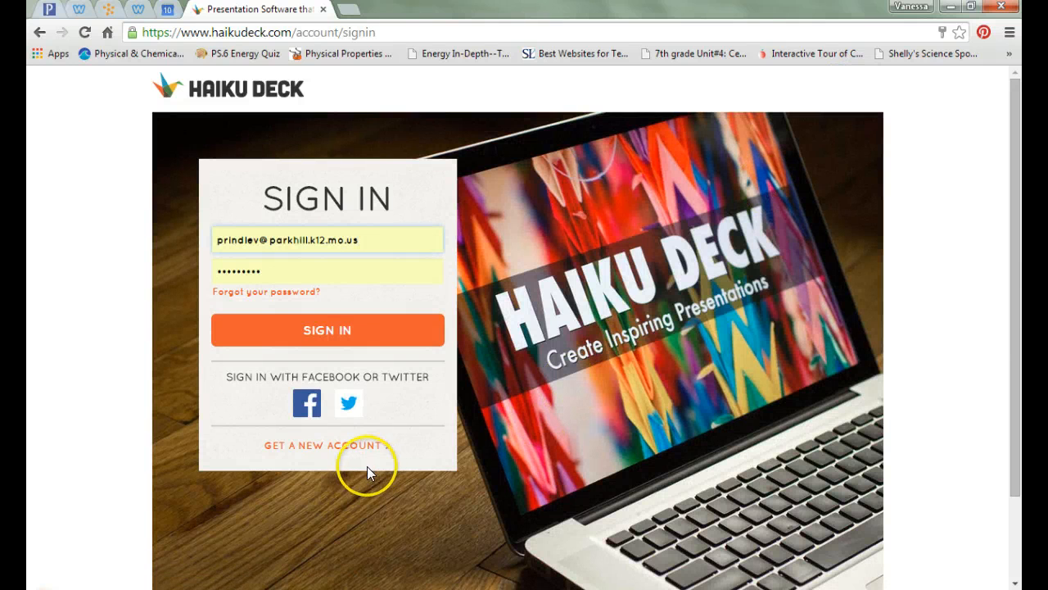
Open the new-account sign-up form and view its email and password fields
{"action": "left_click", "coordinate": [328, 452]}
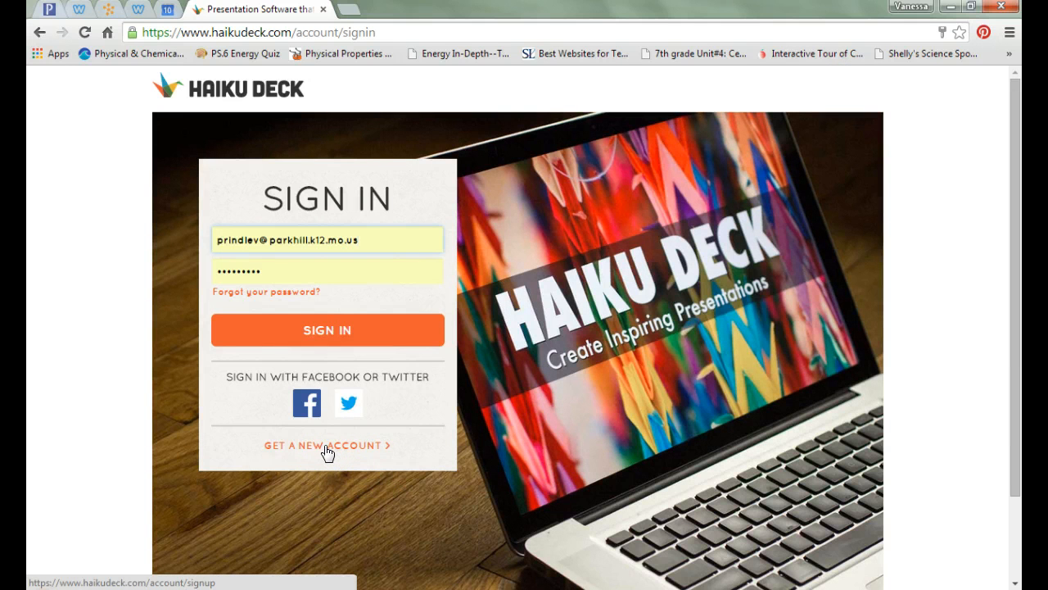
{"action": "left_click", "coordinate": [327, 452]}
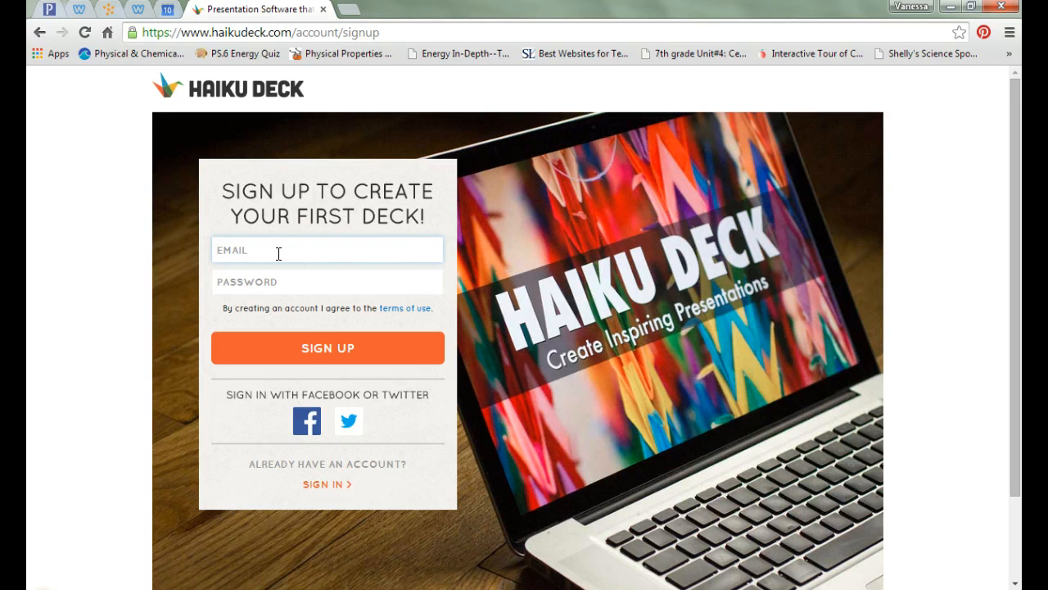
{"action": "left_click", "coordinate": [229, 283]}
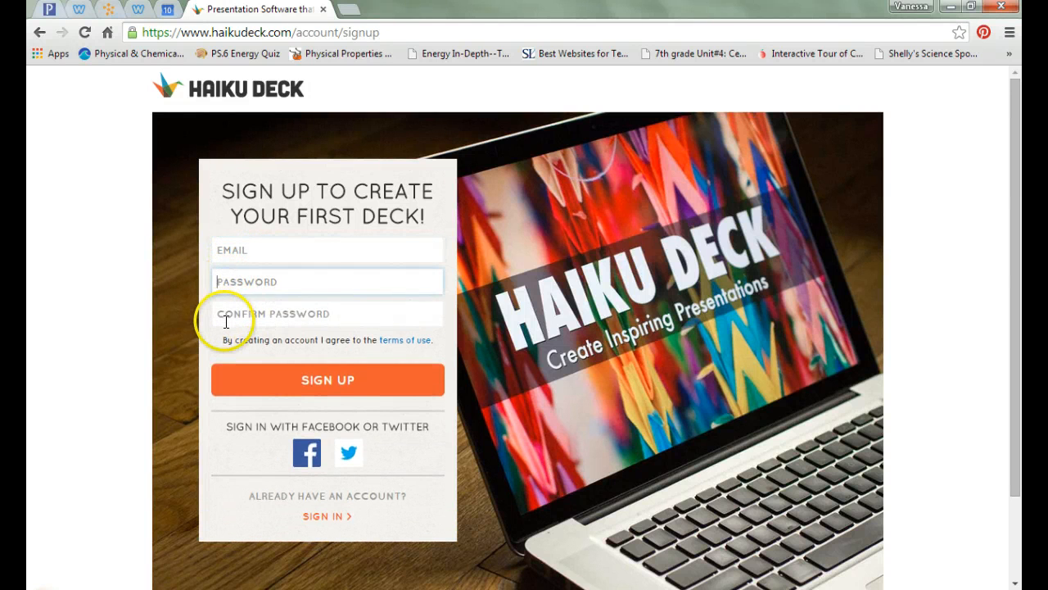
Return to the sign-in form, sign in with the saved account credentials and create a new deck
{"action": "left_click", "coordinate": [323, 518]}
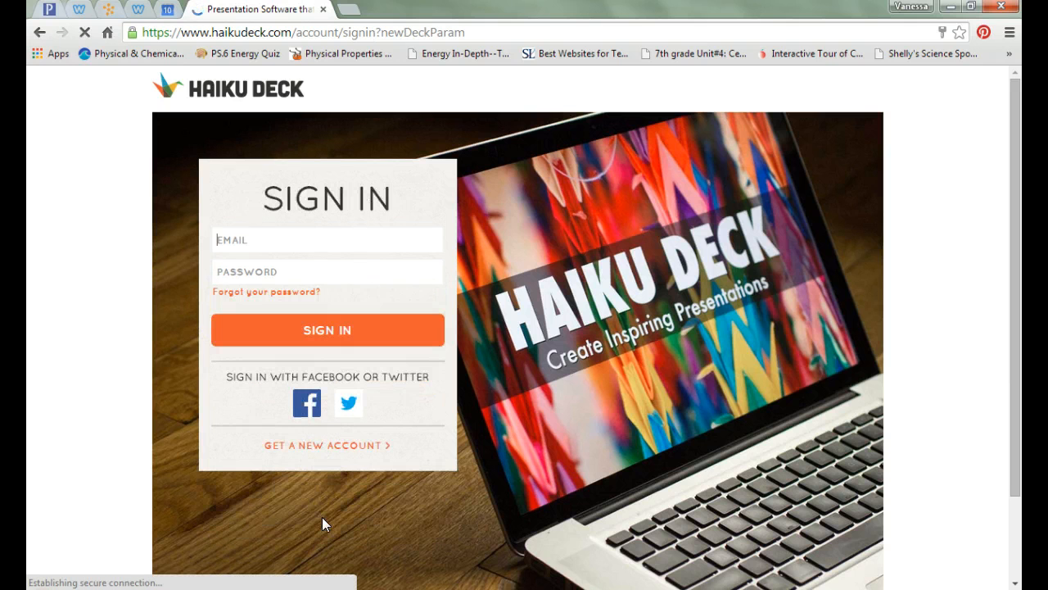
{"action": "left_click", "coordinate": [335, 332]}
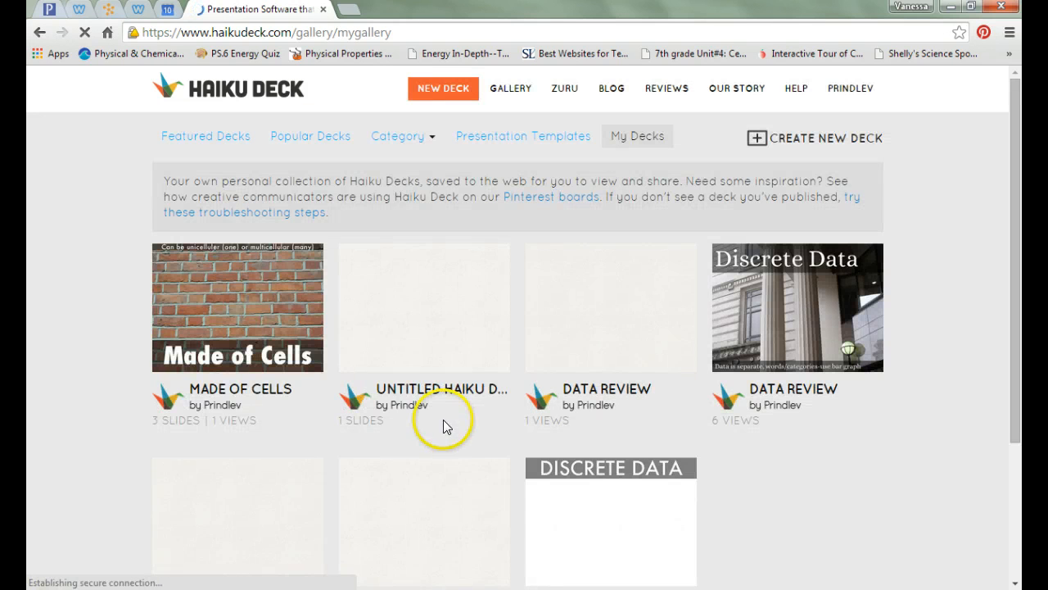
{"action": "mouse_move", "coordinate": [465, 477]}
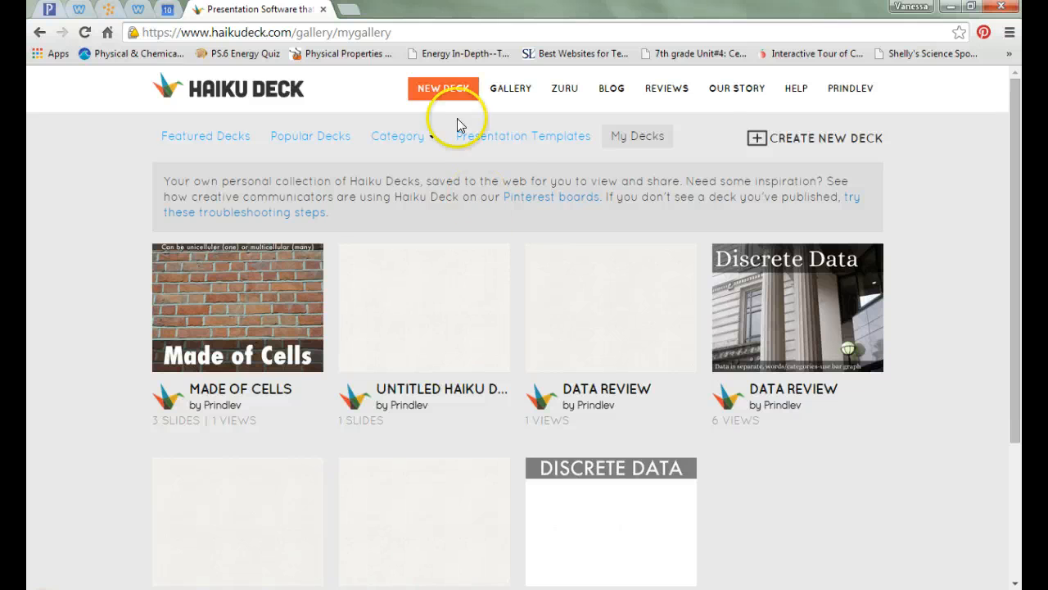
{"action": "left_click", "coordinate": [442, 92]}
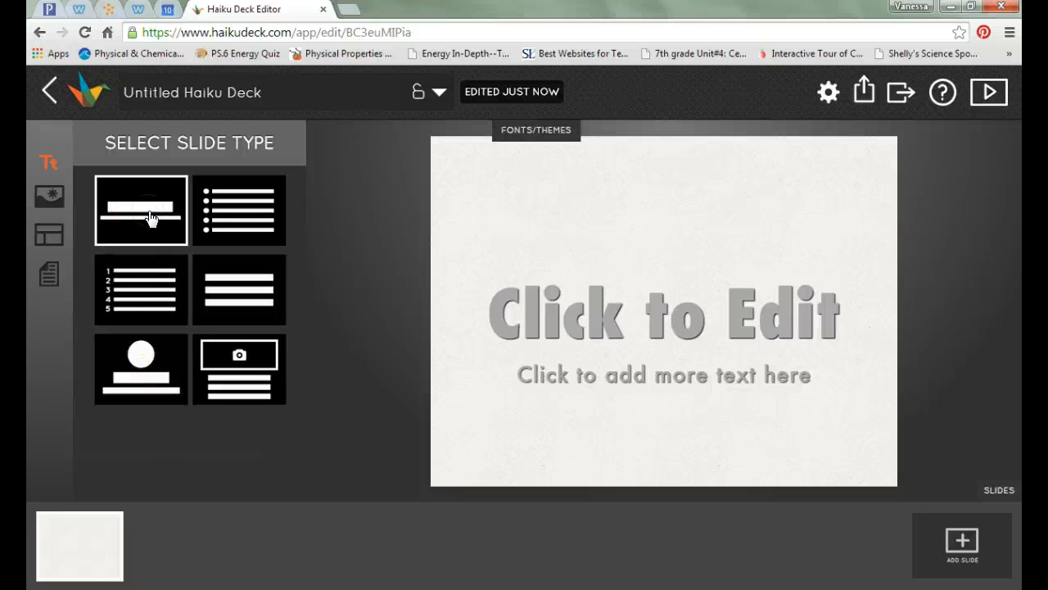
Enter "Made Of Cells" as the first slide's title, leaving its subtitle placeholder unfilled
{"action": "left_click", "coordinate": [653, 319]}
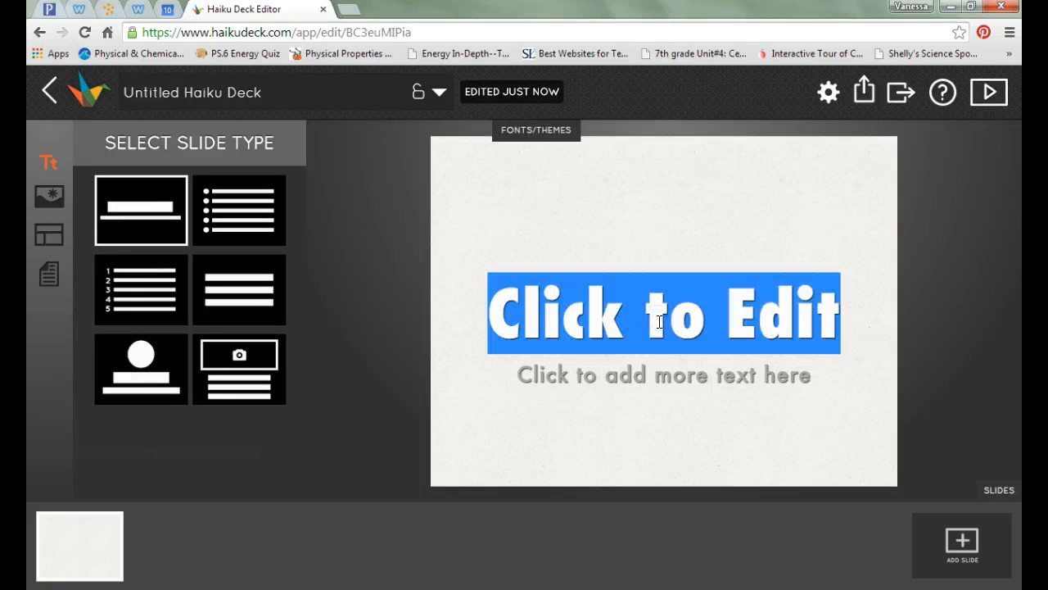
{"action": "left_click", "coordinate": [649, 383]}
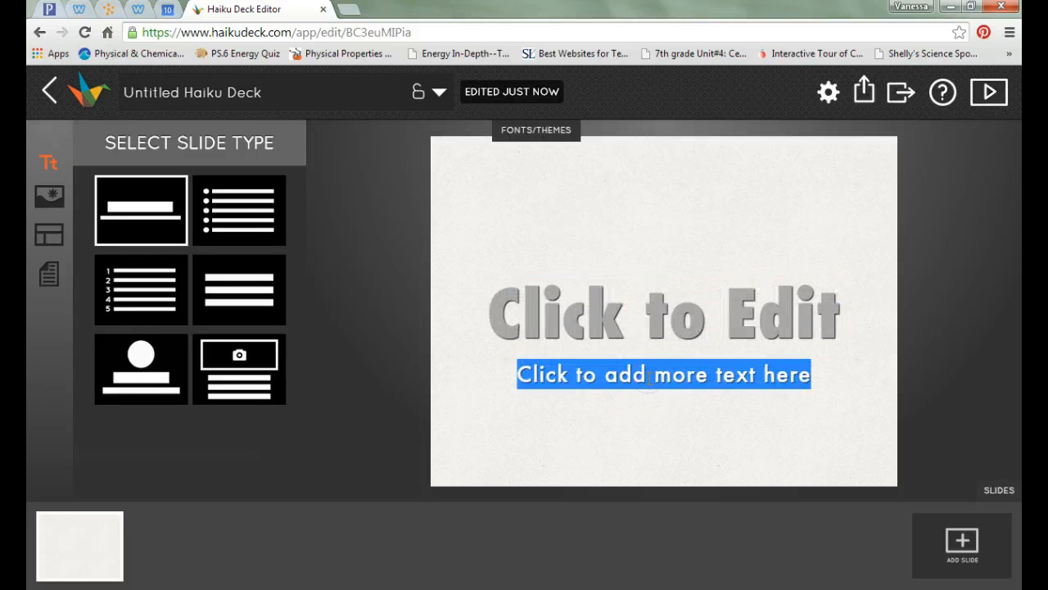
{"action": "left_click", "coordinate": [661, 313]}
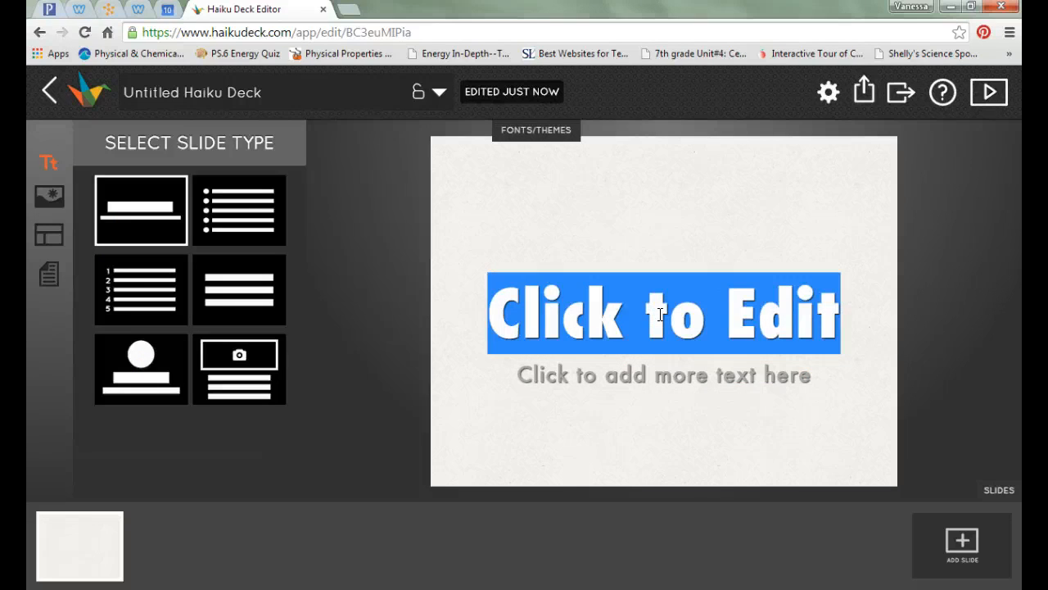
{"action": "type", "text": "Mad"}
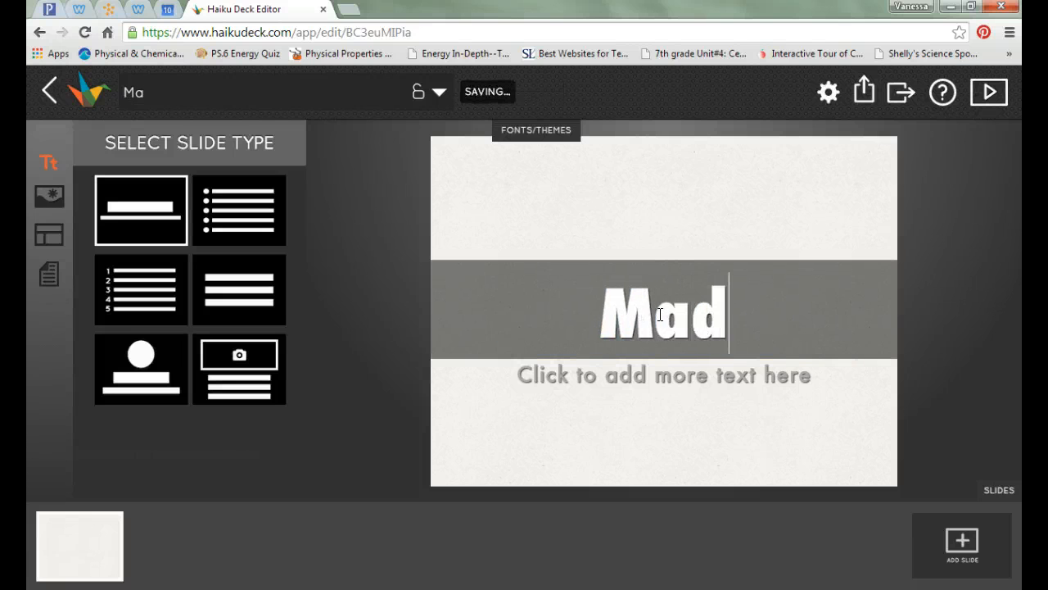
{"action": "type", "text": "e O"}
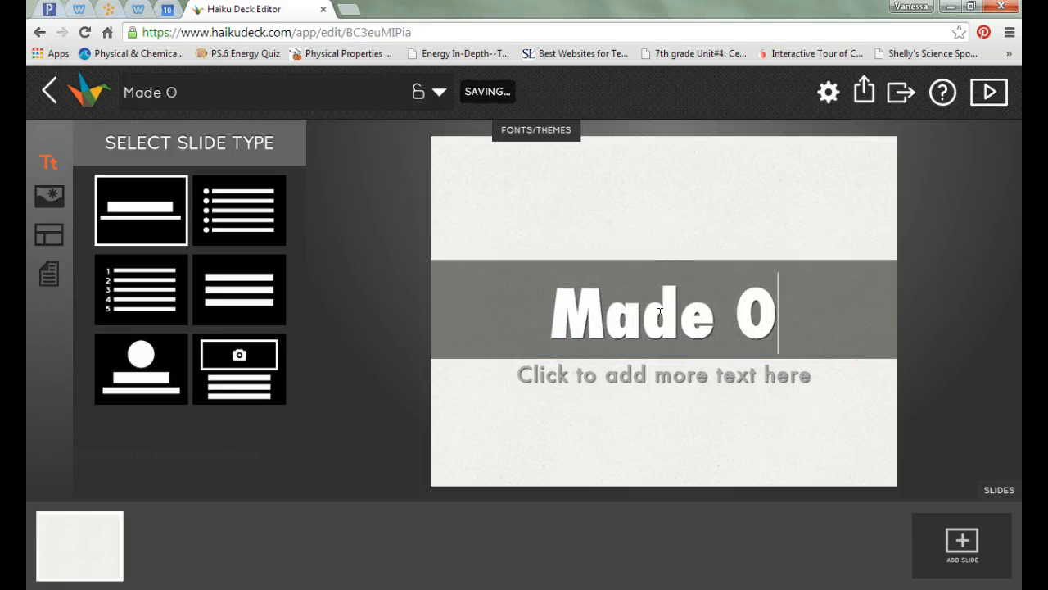
{"action": "type", "text": "f Cells"}
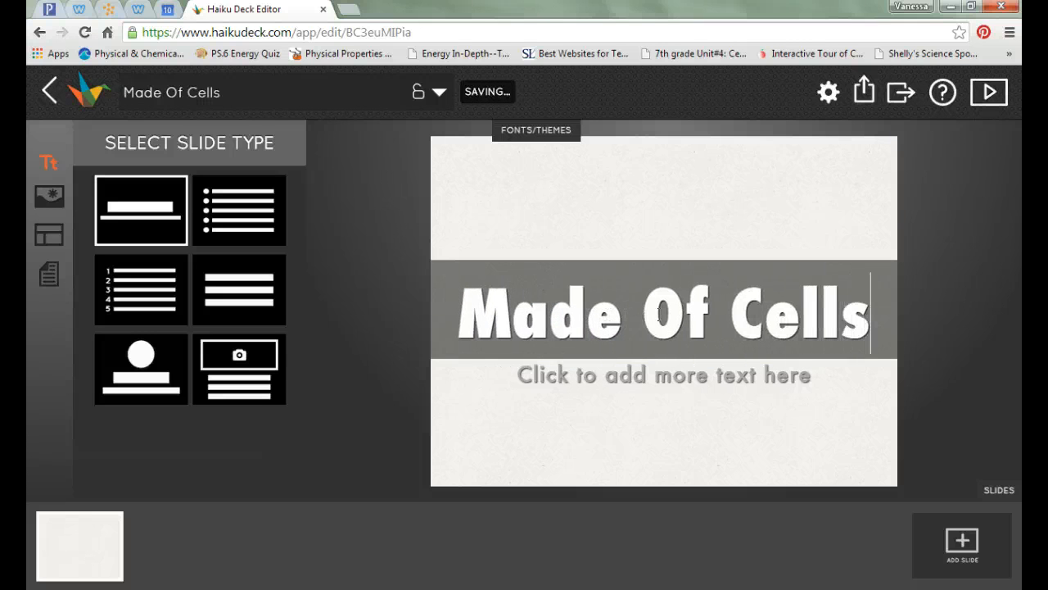
{"action": "left_click", "coordinate": [661, 361]}
{"action": "left_click", "coordinate": [661, 377]}
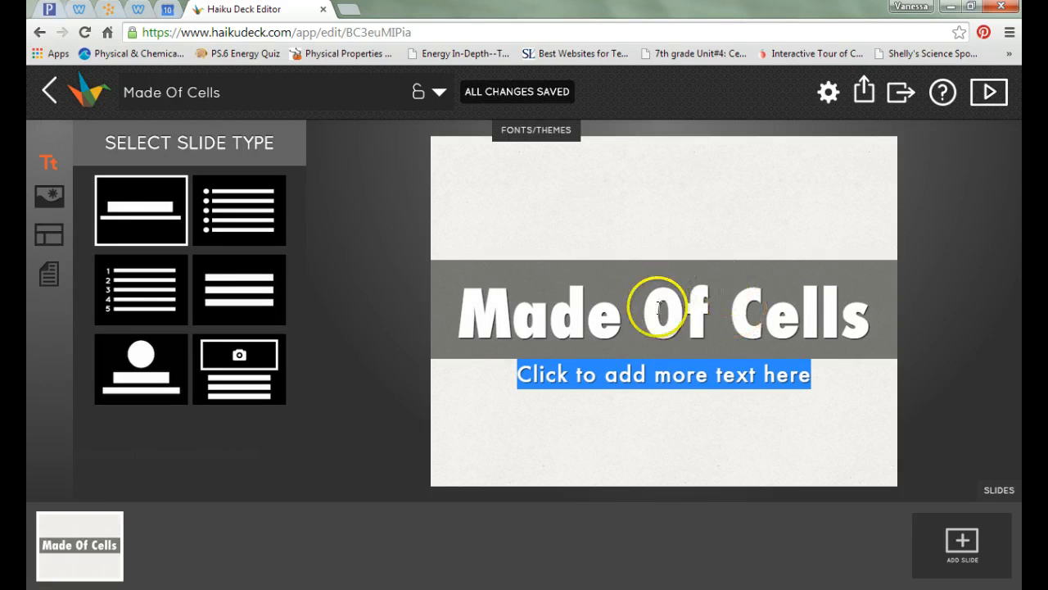
{"action": "left_click", "coordinate": [696, 375]}
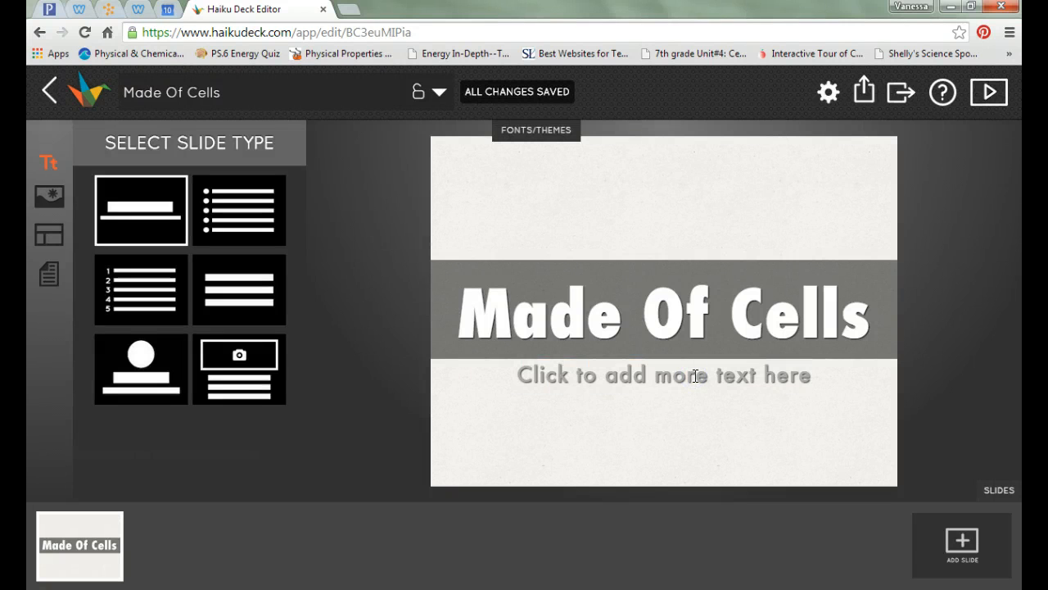
Search the background images for the first slide with the suggested keyword "cells"
{"action": "left_click", "coordinate": [49, 199]}
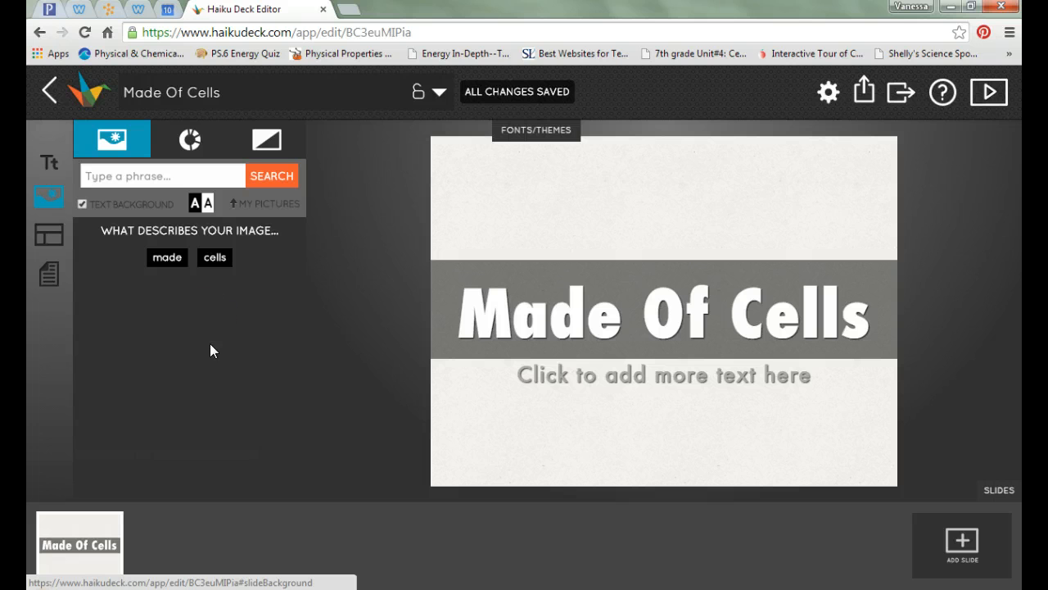
{"action": "left_click", "coordinate": [118, 176]}
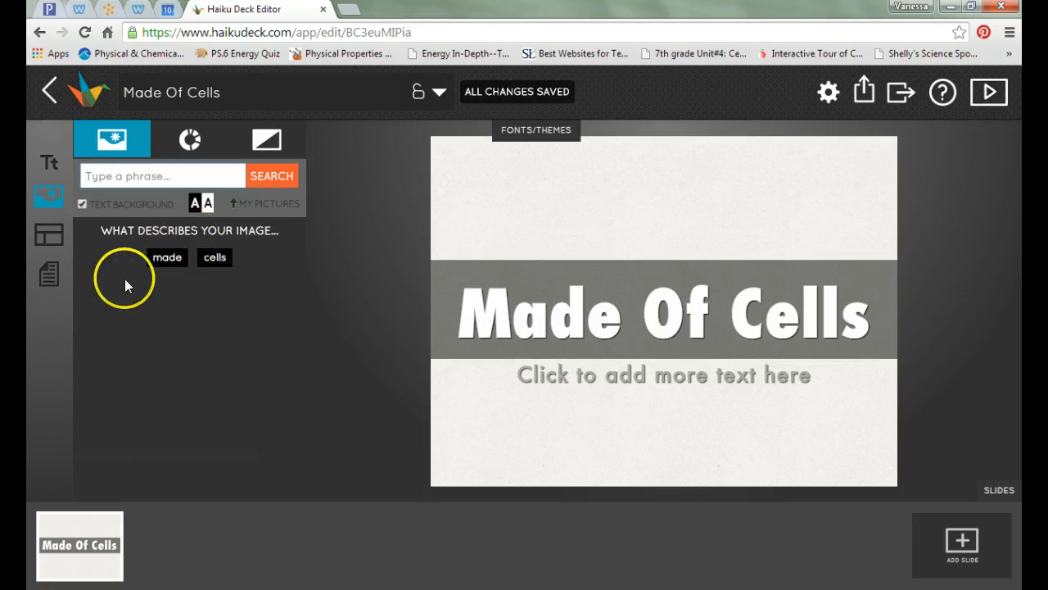
{"action": "left_click", "coordinate": [214, 258]}
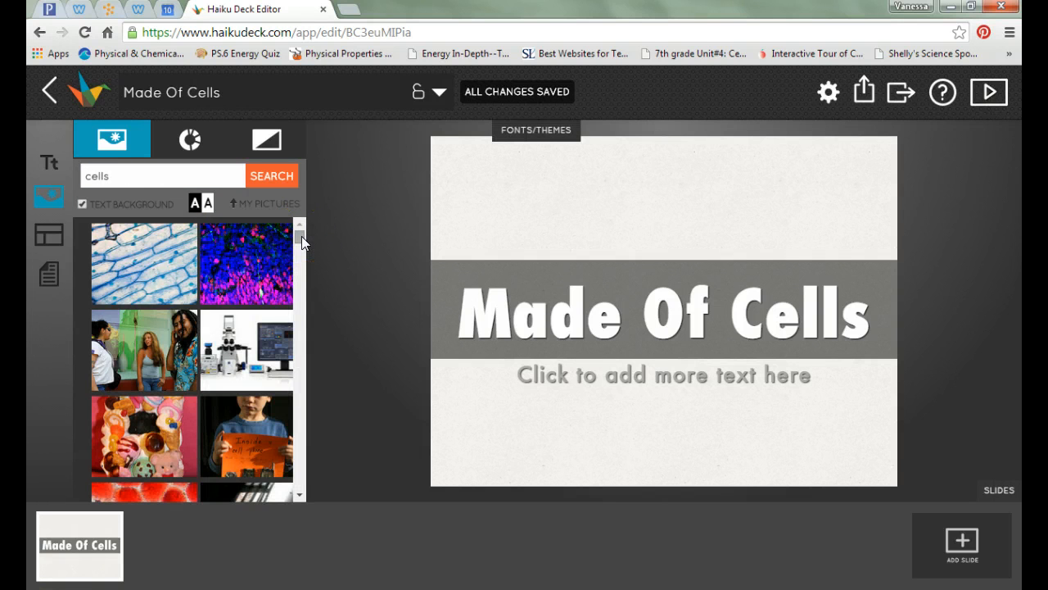
Search the images for "building blocks" and set the photo of colourful toy blocks as the title slide's background
{"action": "left_click", "coordinate": [129, 175]}
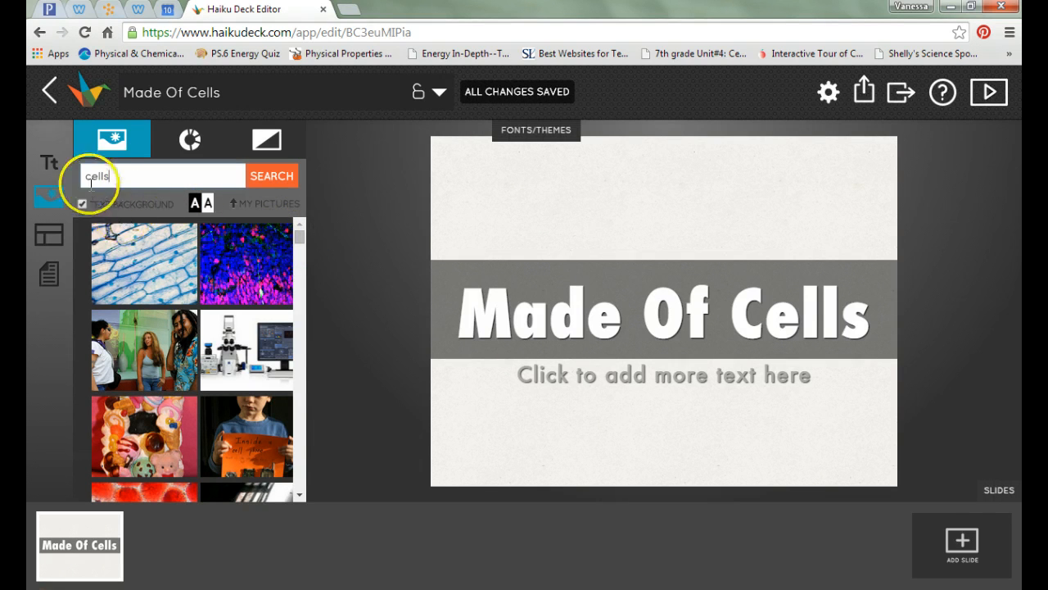
{"action": "left_click_drag", "start_coordinate": [122, 178], "coordinate": [82, 175]}
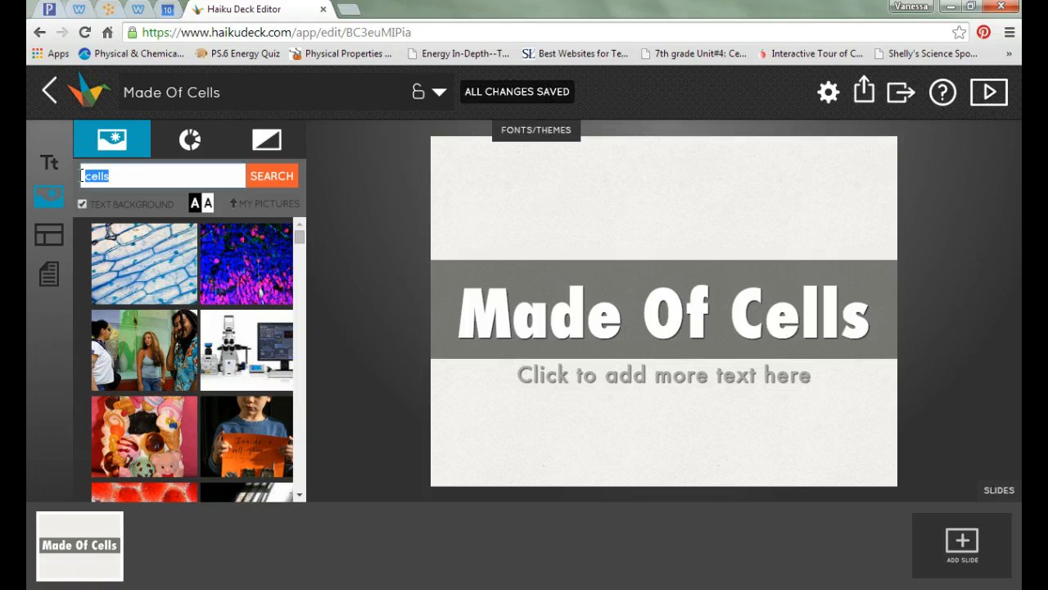
{"action": "type", "text": "building blocks"}
{"action": "left_click", "coordinate": [279, 193]}
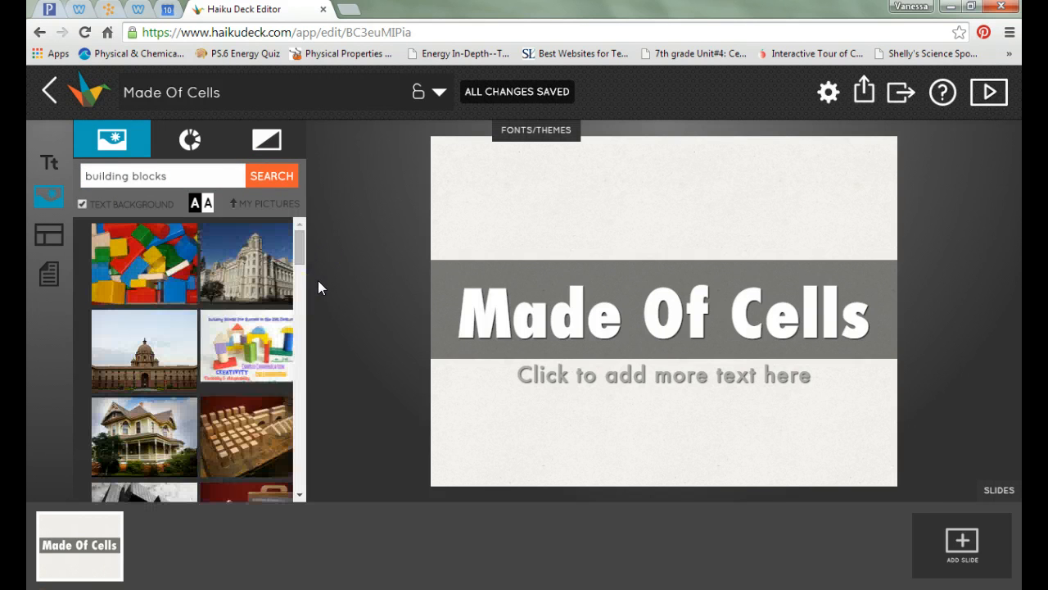
{"action": "left_click", "coordinate": [158, 267]}
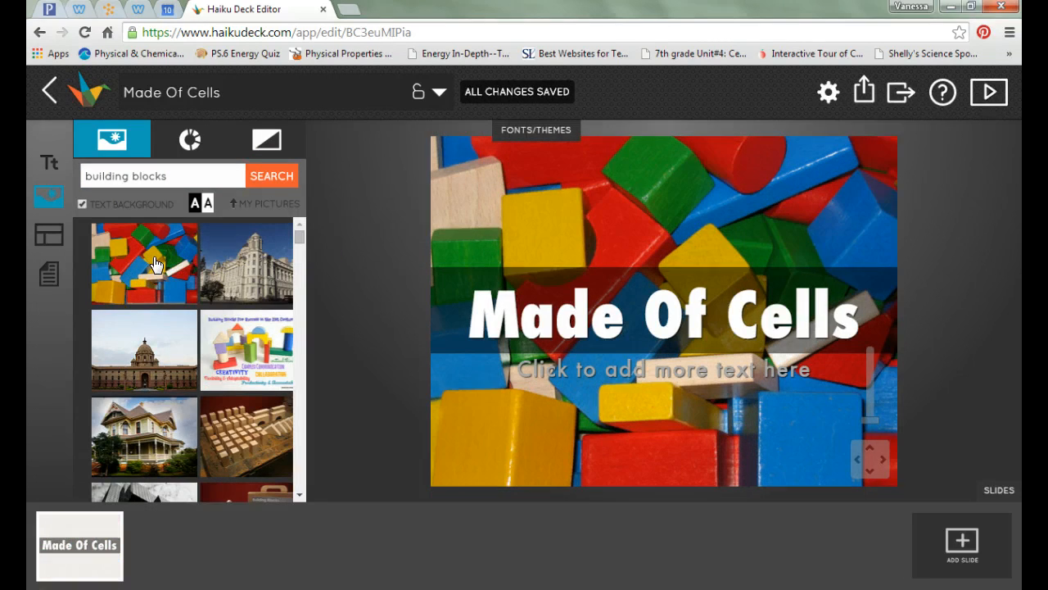
{"action": "left_click", "coordinate": [533, 370]}
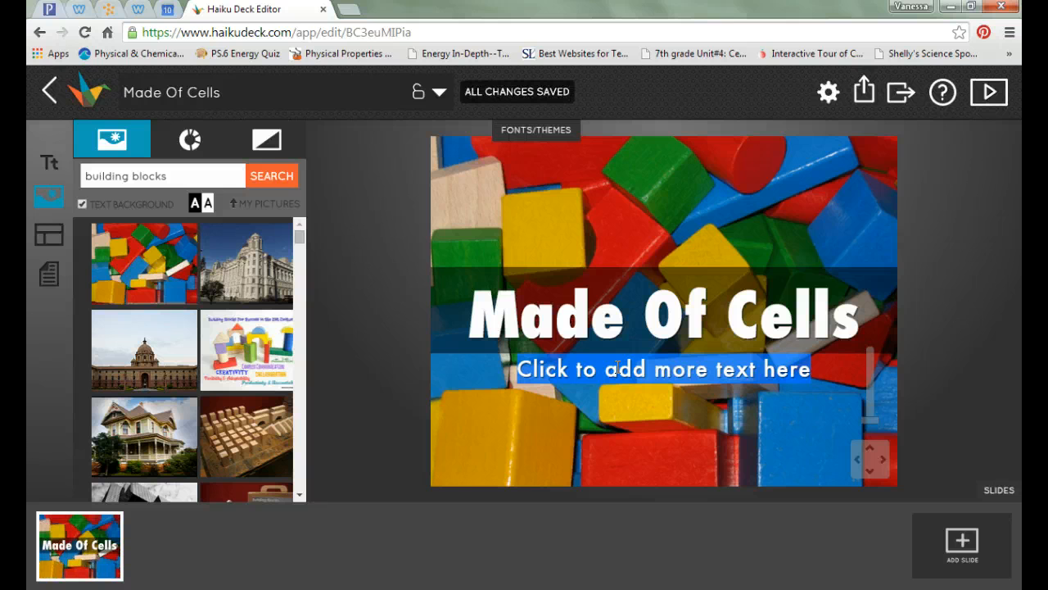
{"action": "left_click", "coordinate": [610, 366]}
Try several text layouts on the title slide, then return to the original centred layout
{"action": "left_click", "coordinate": [51, 218]}
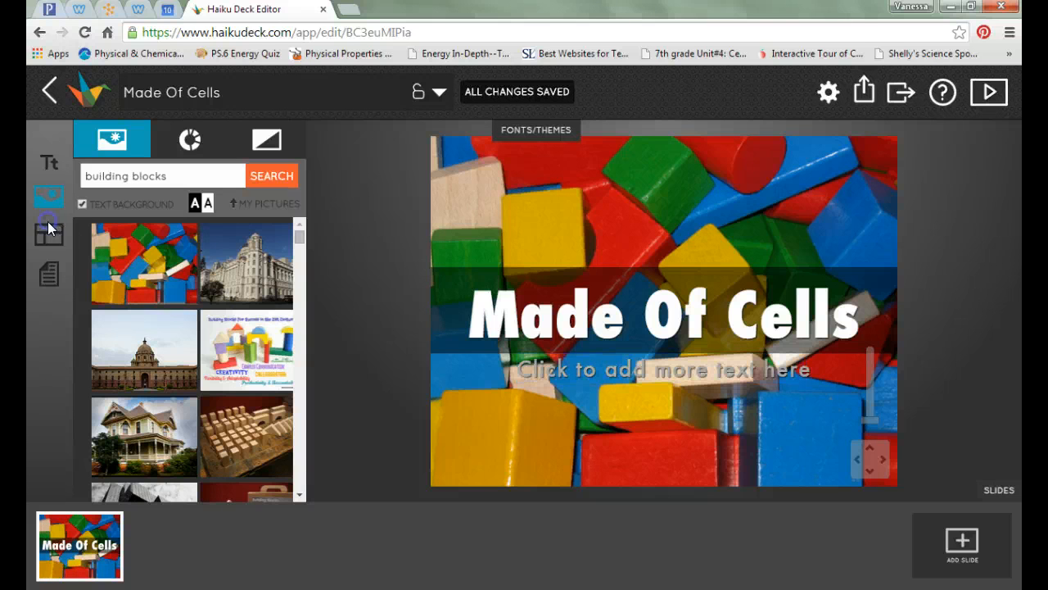
{"action": "left_click", "coordinate": [49, 235]}
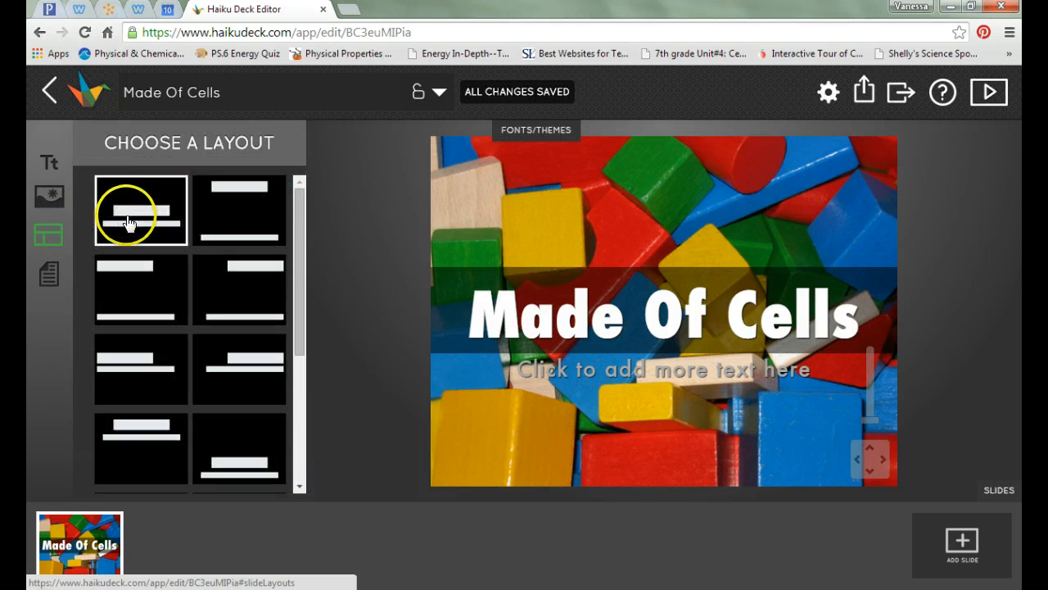
{"action": "left_click", "coordinate": [259, 216]}
{"action": "left_click", "coordinate": [259, 288]}
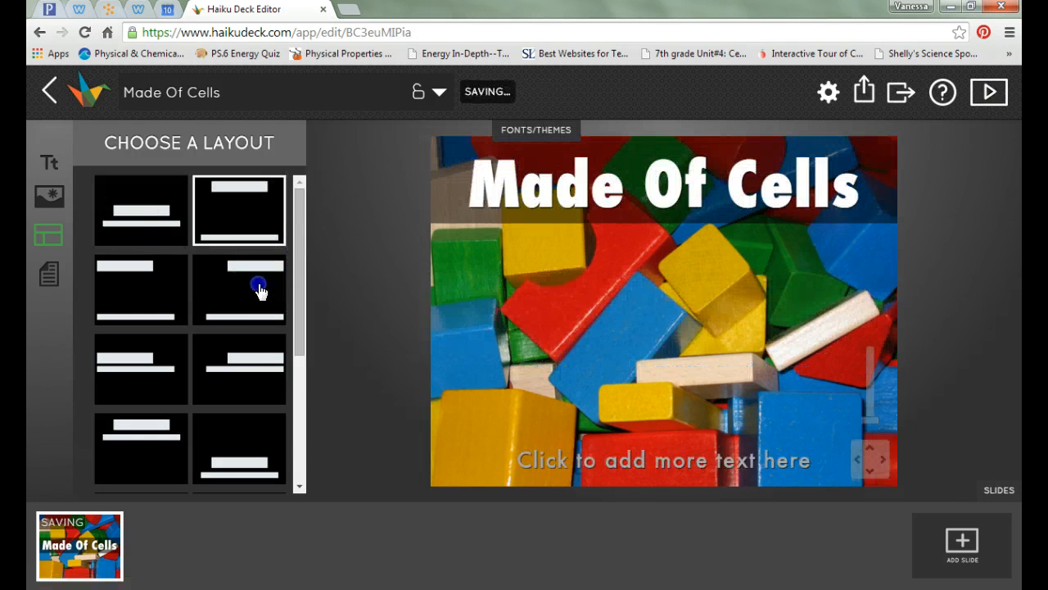
{"action": "left_click", "coordinate": [250, 374]}
{"action": "left_click", "coordinate": [143, 296]}
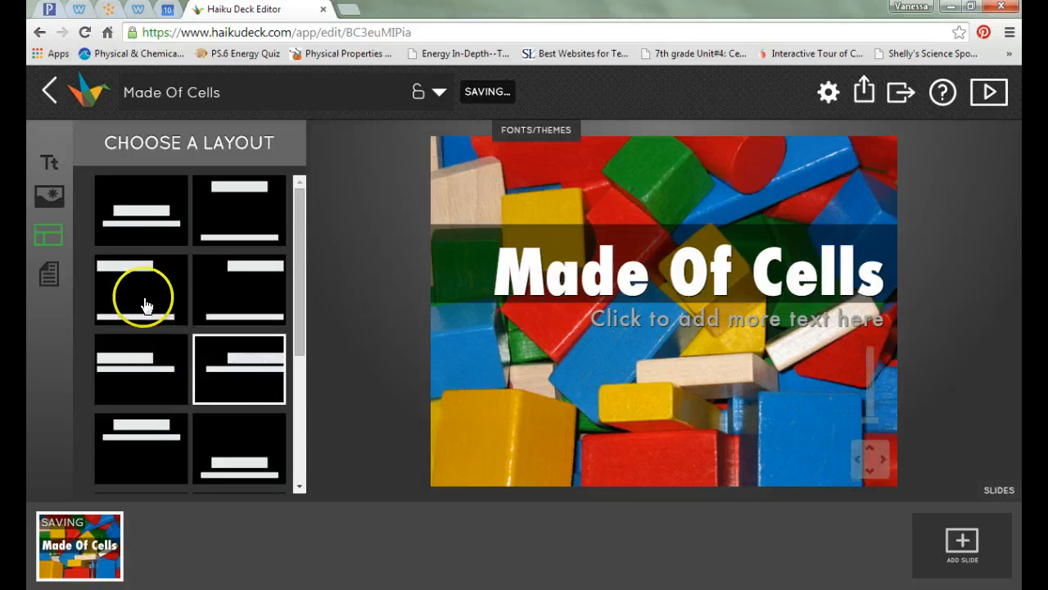
{"action": "left_click", "coordinate": [148, 239]}
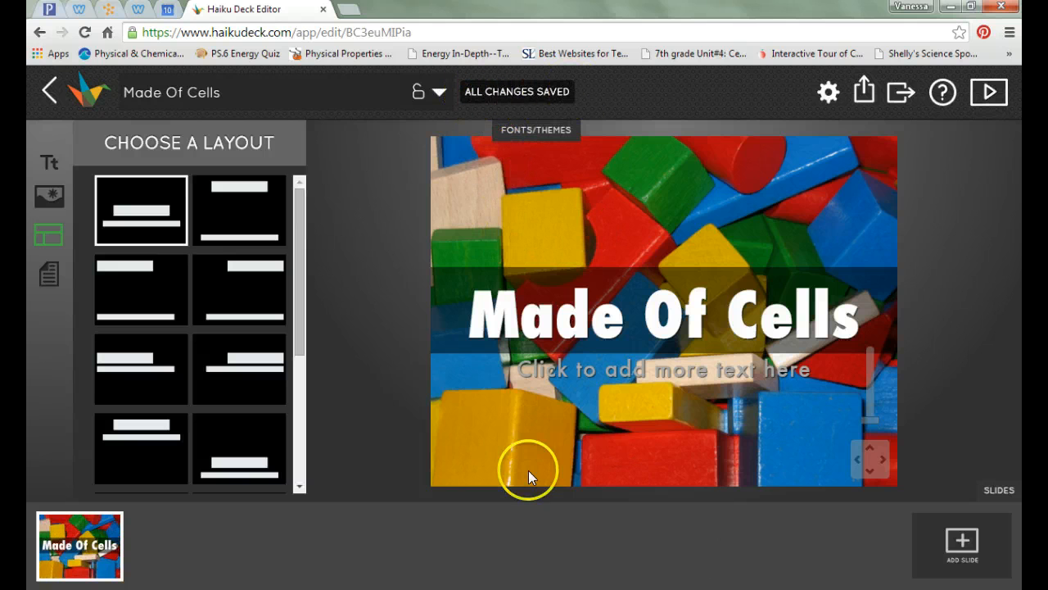
Add a second slide to the deck
{"action": "left_click", "coordinate": [962, 541]}
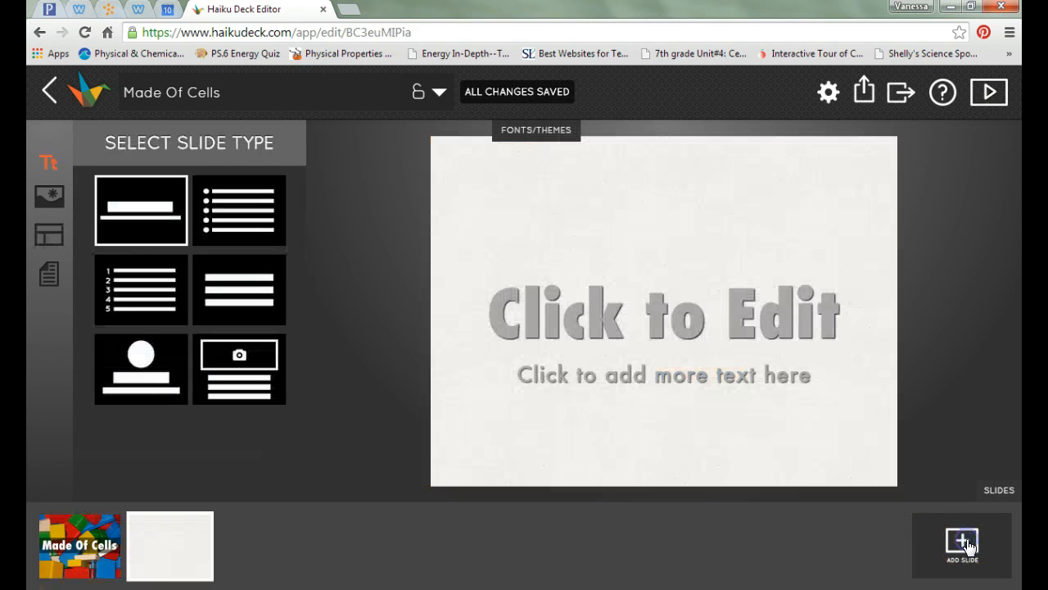